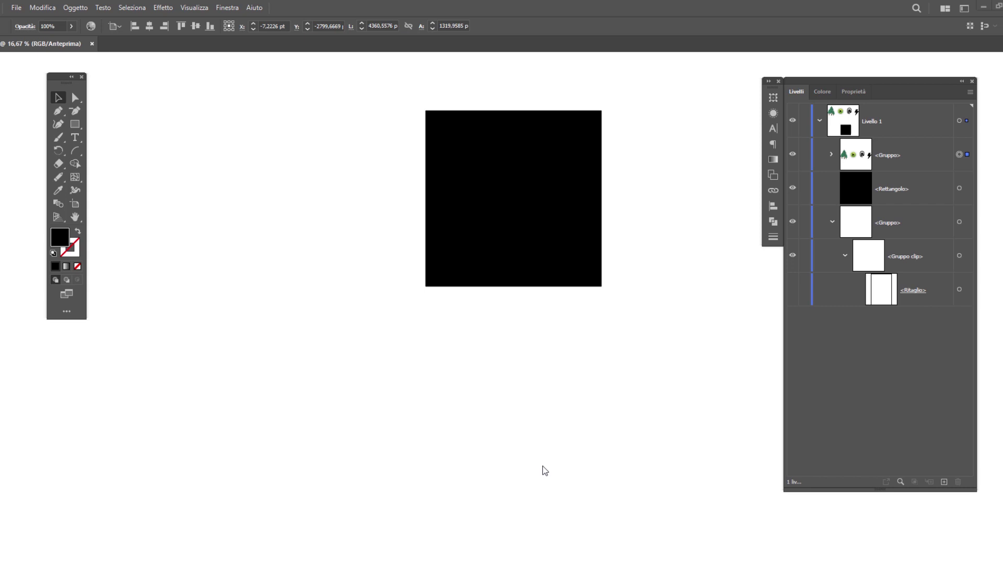
# Open the Scarabocchio effect options for the black square with the options window clear of the artwork
pyautogui.click(543, 470)
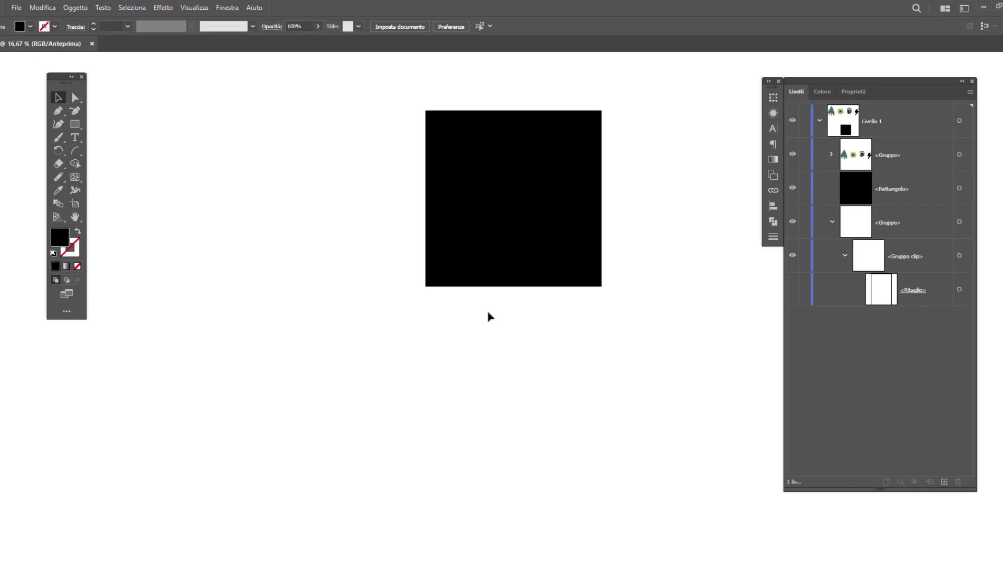
pyautogui.click(511, 237)
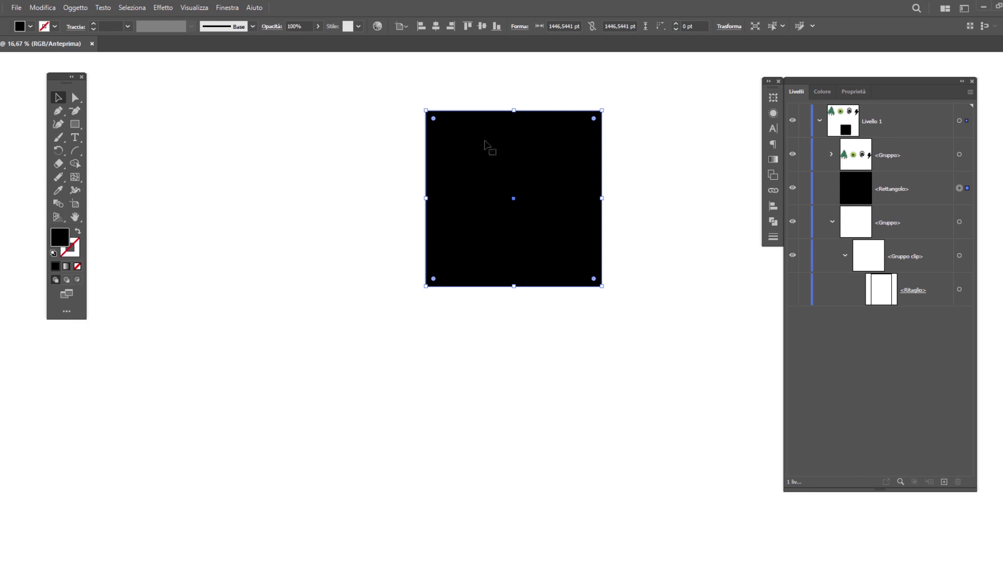
pyautogui.click(165, 8)
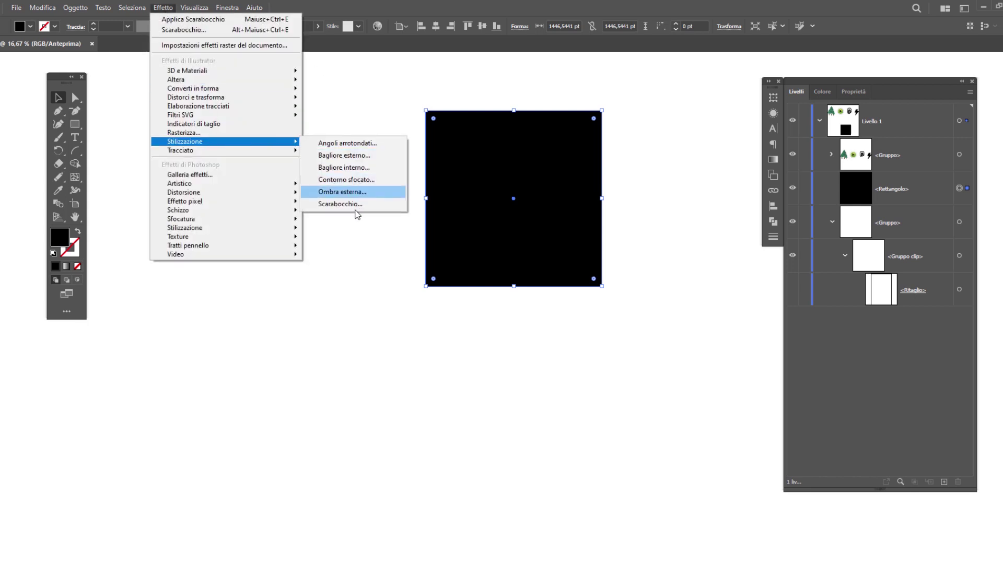
pyautogui.click(355, 205)
pyautogui.moveTo(677, 92)
pyautogui.mouseDown()
pyautogui.moveTo(193, 107)
pyautogui.moveTo(233, 84)
pyautogui.mouseUp()
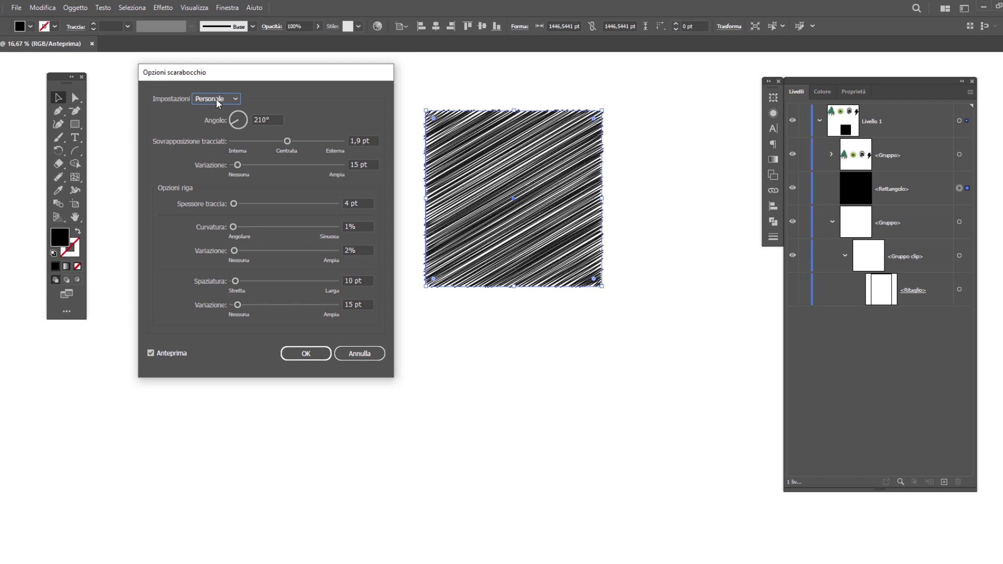
# Try the Stretto scribble preset with a 318° angle, 44 pt path overlap and 7 pt overlap variation
pyautogui.click(217, 100)
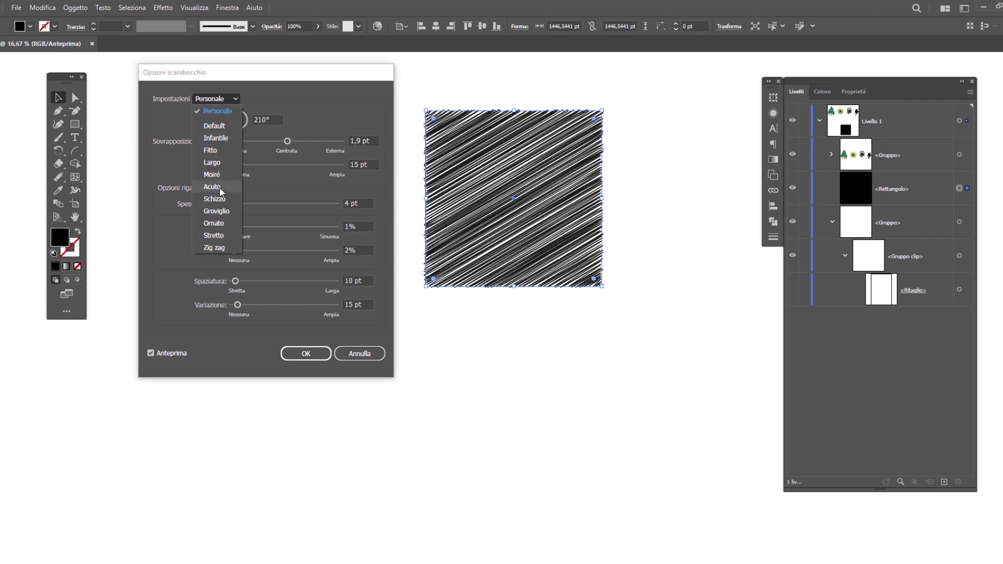
pyautogui.press('Escape')
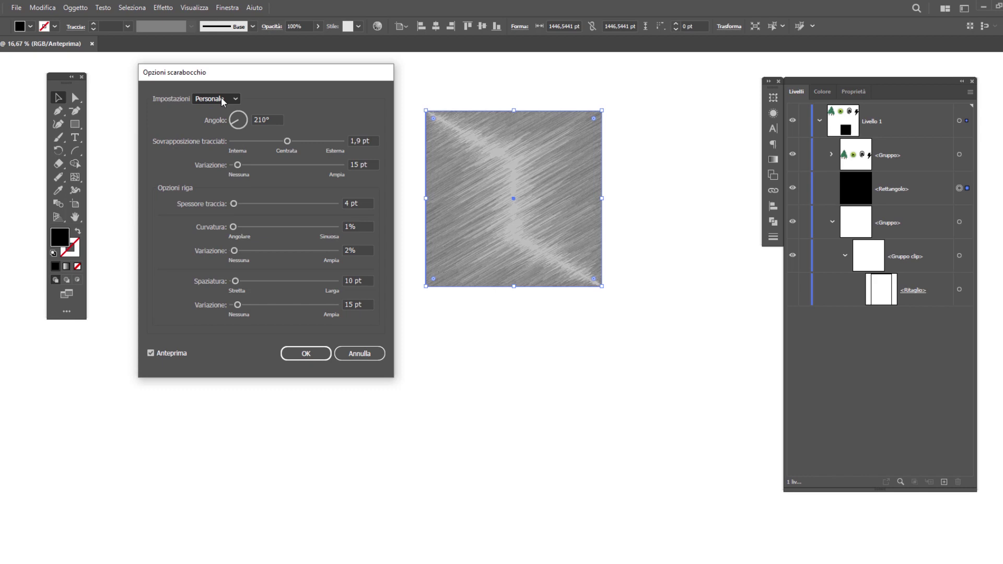
pyautogui.scroll(-2, 221, 97)
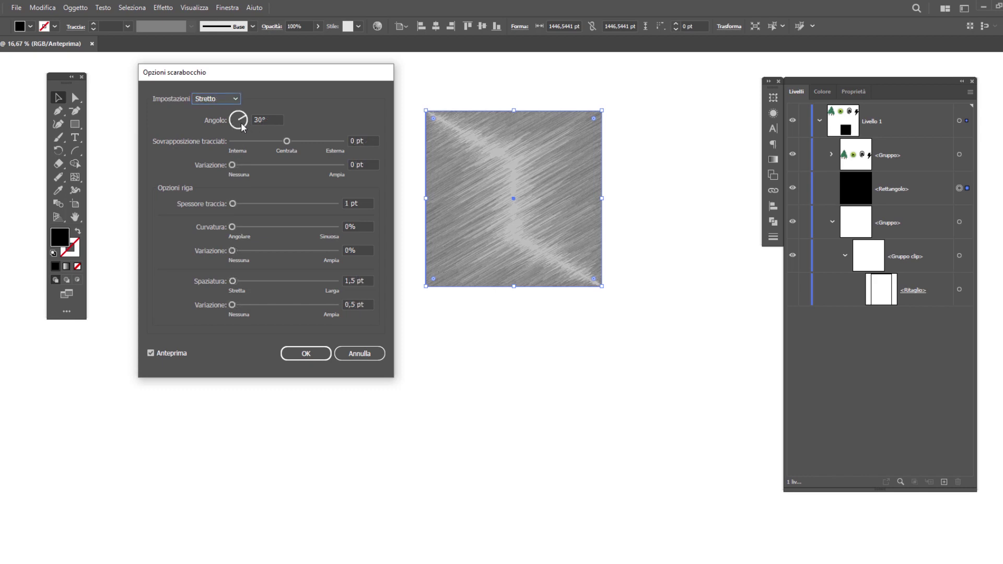
pyautogui.moveTo(235, 124); pyautogui.dragTo(245, 127)
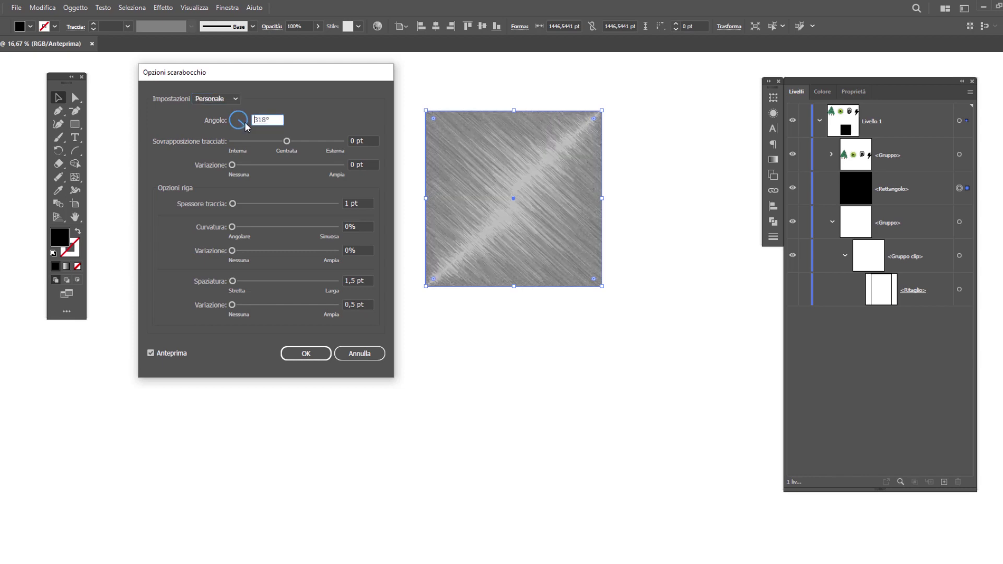
pyautogui.moveTo(288, 142); pyautogui.dragTo(291, 142)
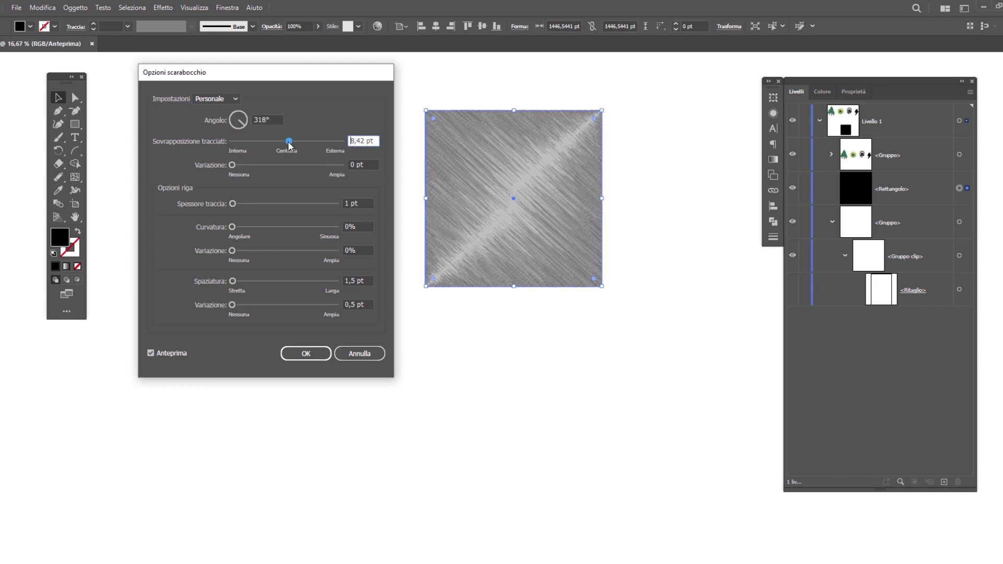
pyautogui.moveTo(289, 142)
pyautogui.mouseDown()
pyautogui.moveTo(277, 142)
pyautogui.moveTo(299, 146)
pyautogui.mouseUp()
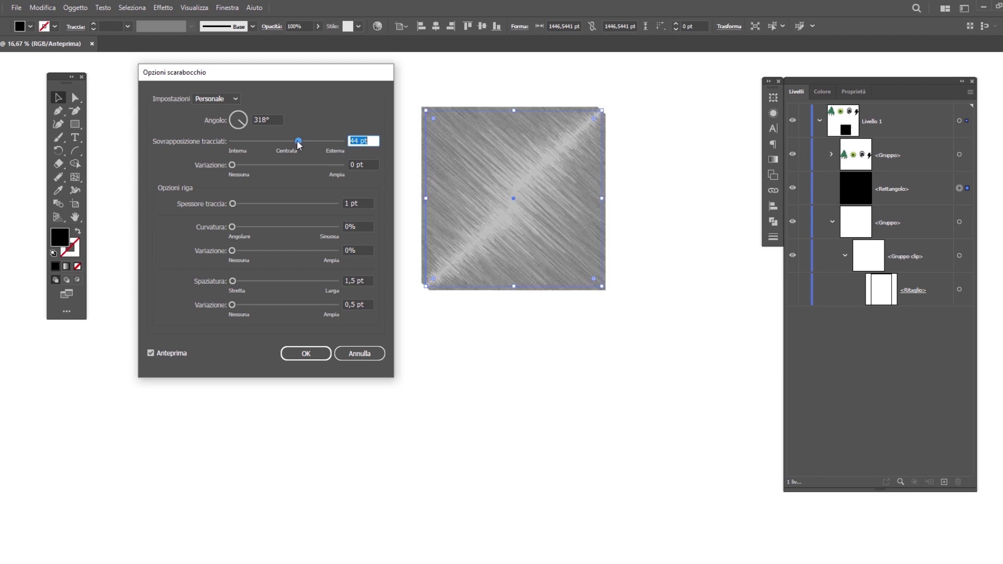
pyautogui.click(235, 167)
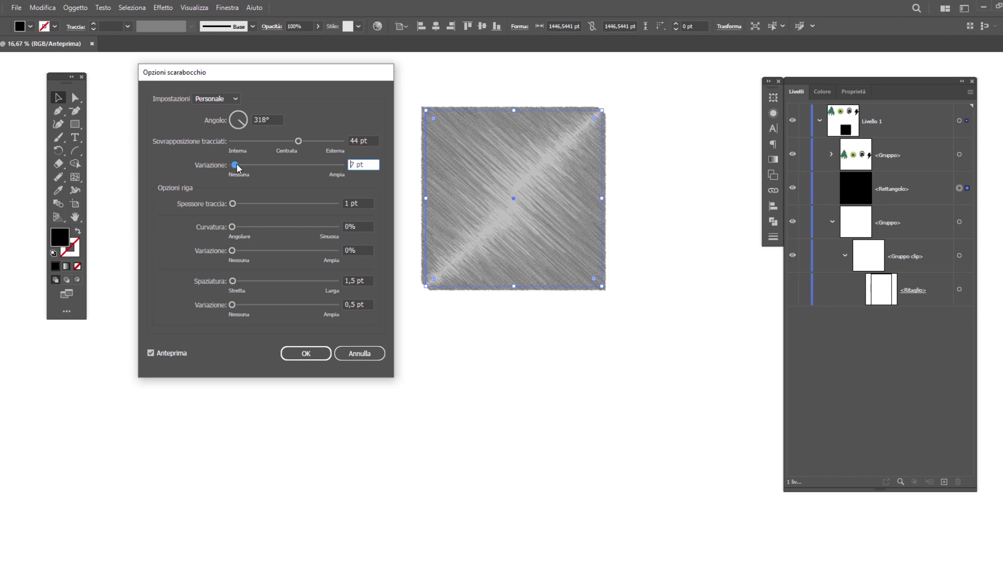
# Try a 3 pt scribble stroke width with 3% curvature and 3% curvature variation on the square
pyautogui.click(237, 204)
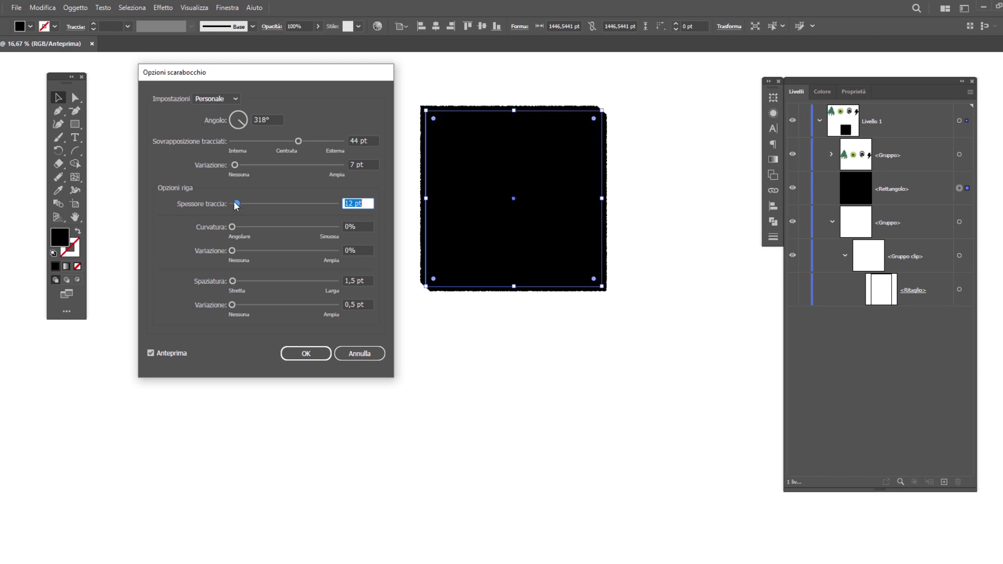
pyautogui.moveTo(234, 203); pyautogui.dragTo(235, 227)
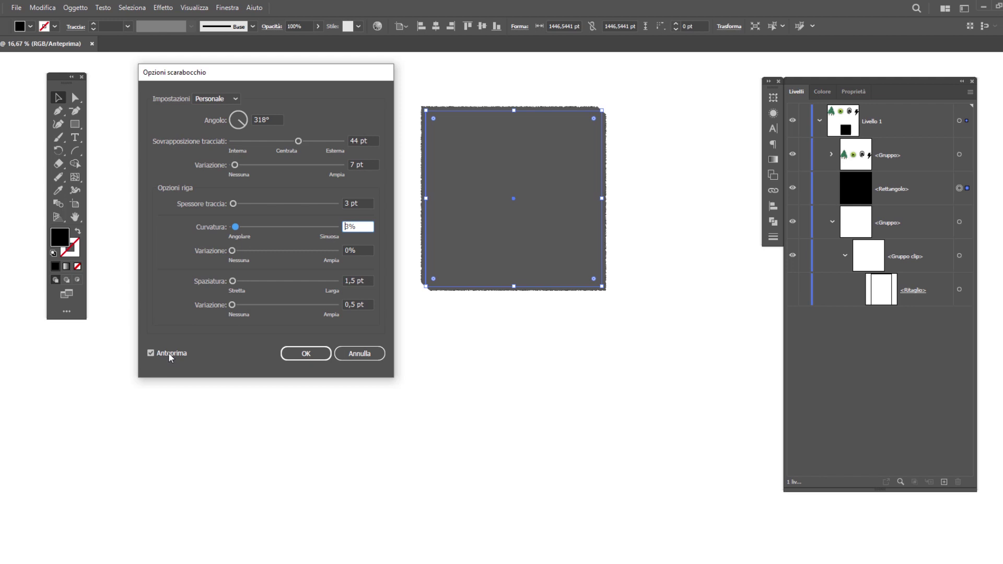
pyautogui.moveTo(232, 251); pyautogui.dragTo(235, 252)
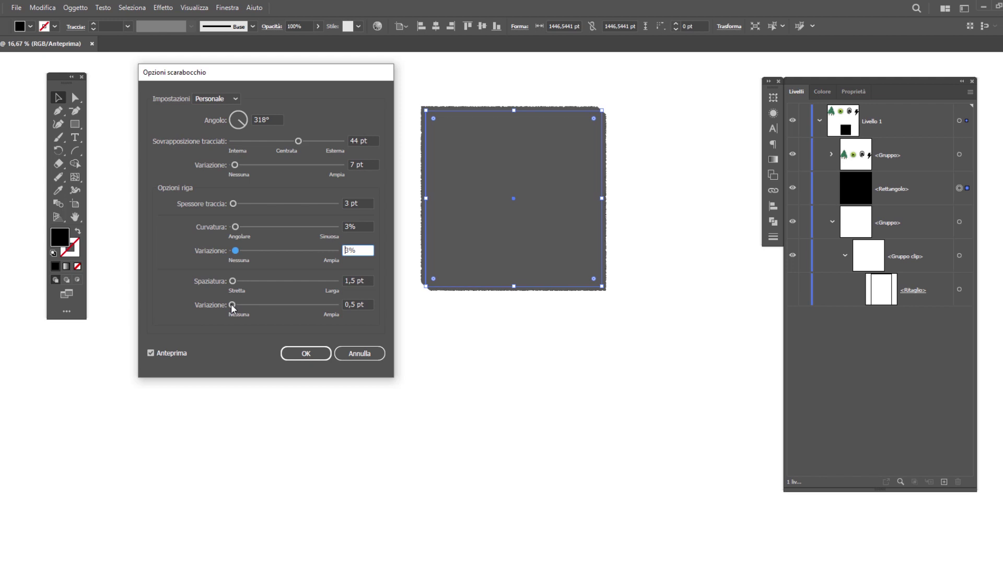
# Try a 55° angle, 0 pt path overlap, 1 pt stroke width, 0% curvature and 1% curvature variation for the square's scribble
pyautogui.moveTo(299, 141); pyautogui.dragTo(283, 143)
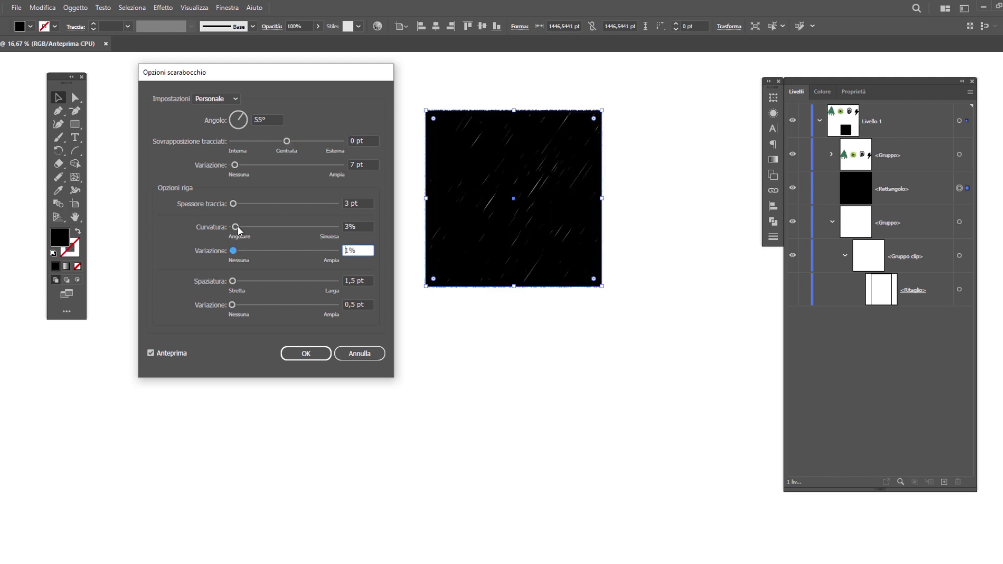
pyautogui.moveTo(237, 226); pyautogui.dragTo(233, 204)
pyautogui.click(226, 99)
pyautogui.click(200, 336)
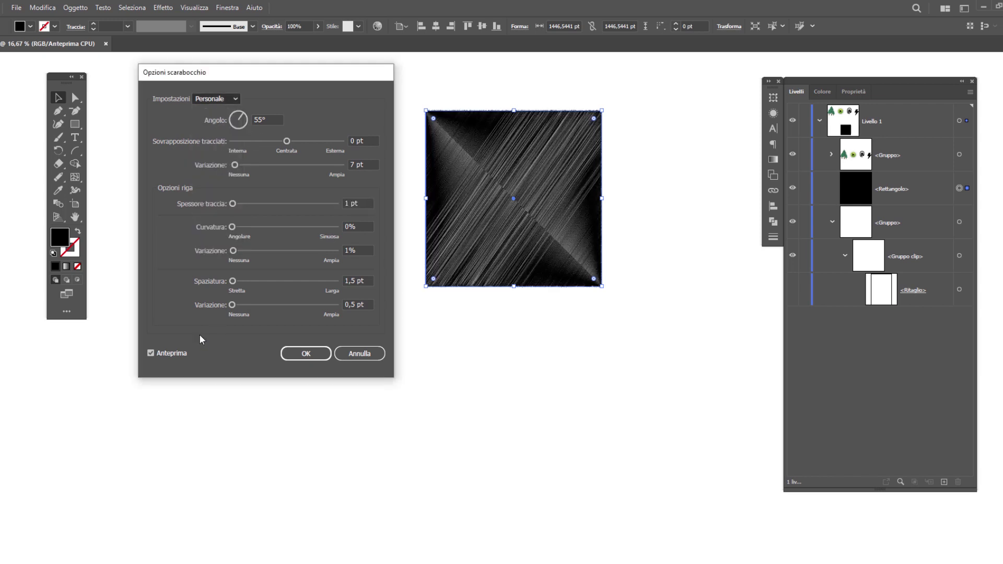
# Apply the scribble to the square with 30° angle, 6,31 pt overlap, 32,15 pt variation, 2 pt stroke, 15% curvature variation, 12 pt spacing and spacing variation
pyautogui.moveTo(235, 165)
pyautogui.mouseDown()
pyautogui.moveTo(287, 168)
pyautogui.moveTo(244, 168)
pyautogui.mouseUp()
pyautogui.moveTo(287, 141); pyautogui.dragTo(288, 141)
pyautogui.moveTo(233, 204)
pyautogui.mouseDown()
pyautogui.moveTo(233, 250)
pyautogui.moveTo(249, 249)
pyautogui.moveTo(237, 308)
pyautogui.mouseUp()
pyautogui.click(287, 206)
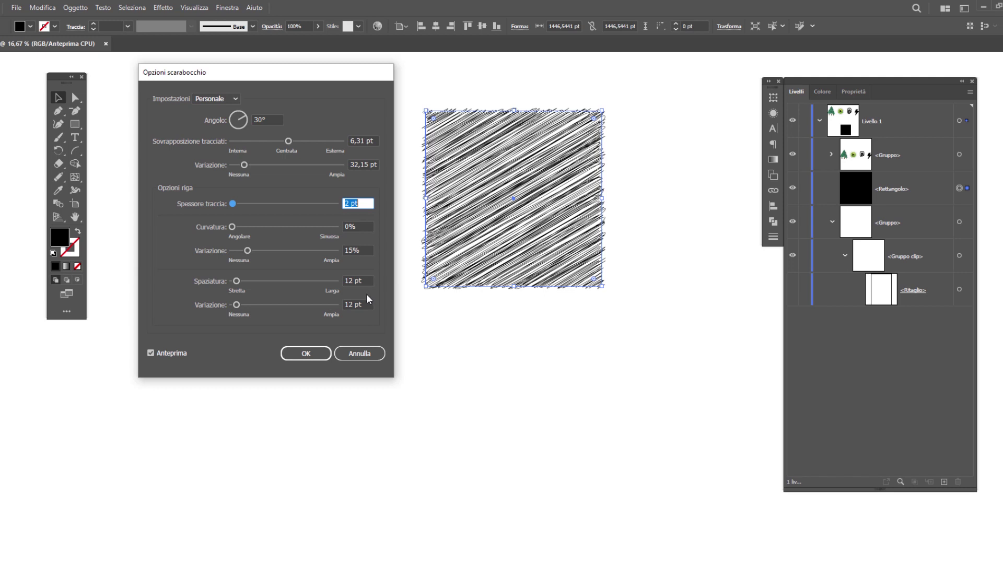
pyautogui.click(311, 353)
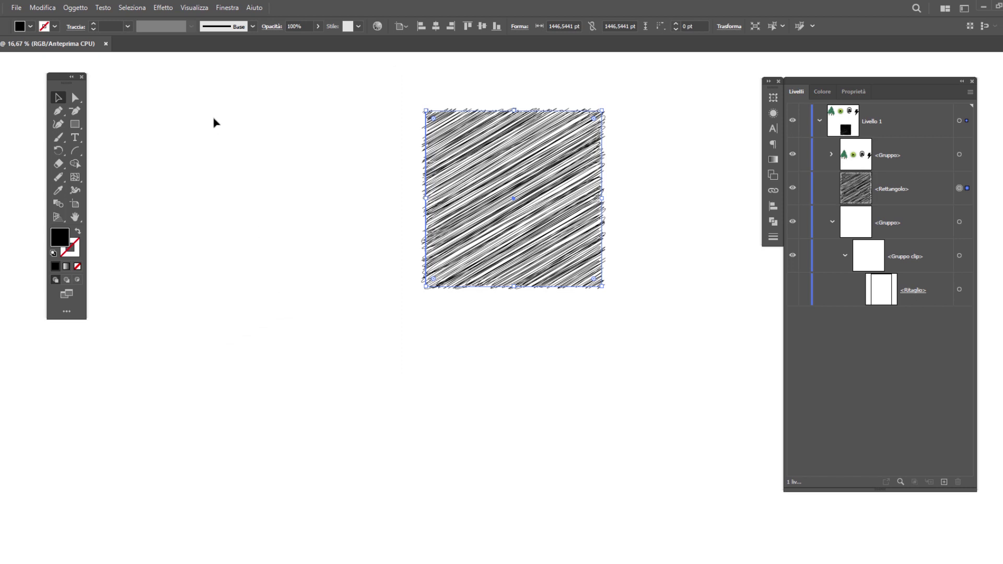
# Show the graphic styles (Stili grafica) and save the scribbled square's appearance as a new graphic style
pyautogui.click(219, 8)
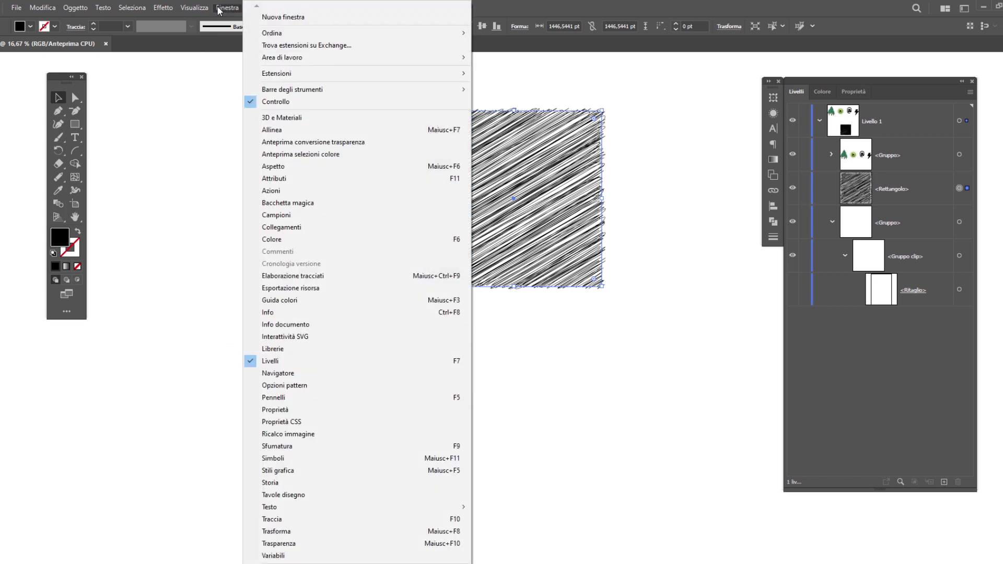
pyautogui.click(291, 470)
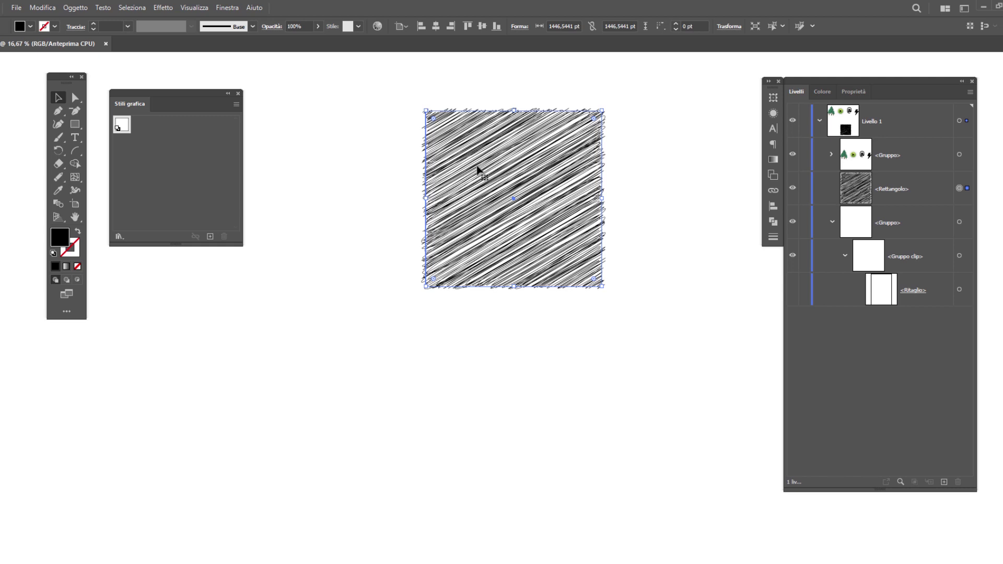
pyautogui.moveTo(477, 169)
pyautogui.mouseDown()
pyautogui.moveTo(261, 172)
pyautogui.moveTo(162, 153)
pyautogui.mouseUp()
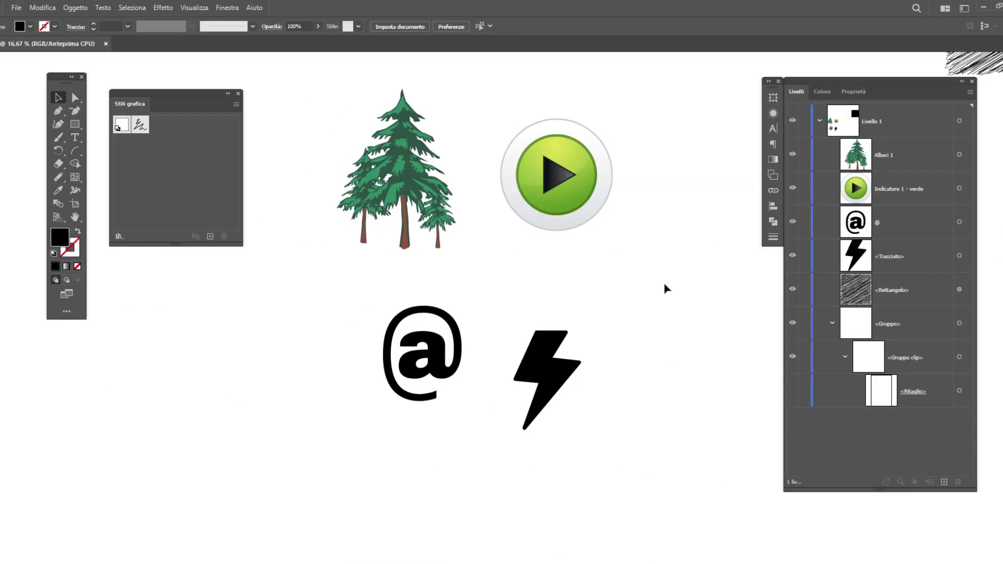
# Move the lightning bolt slightly up and away from the @ sign and apply the saved scribble graphic style to it
pyautogui.rightClick(442, 362)
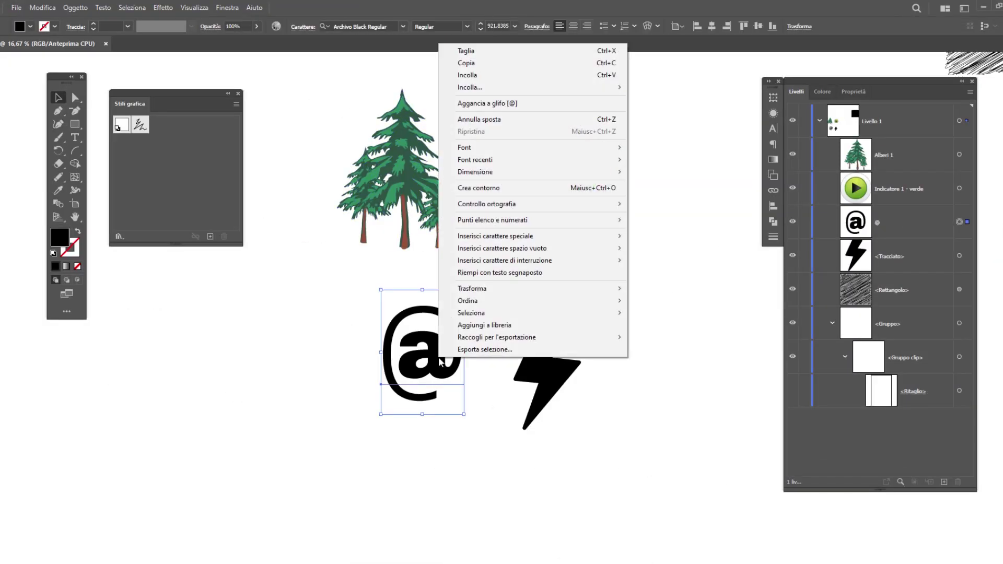
pyautogui.click(428, 360)
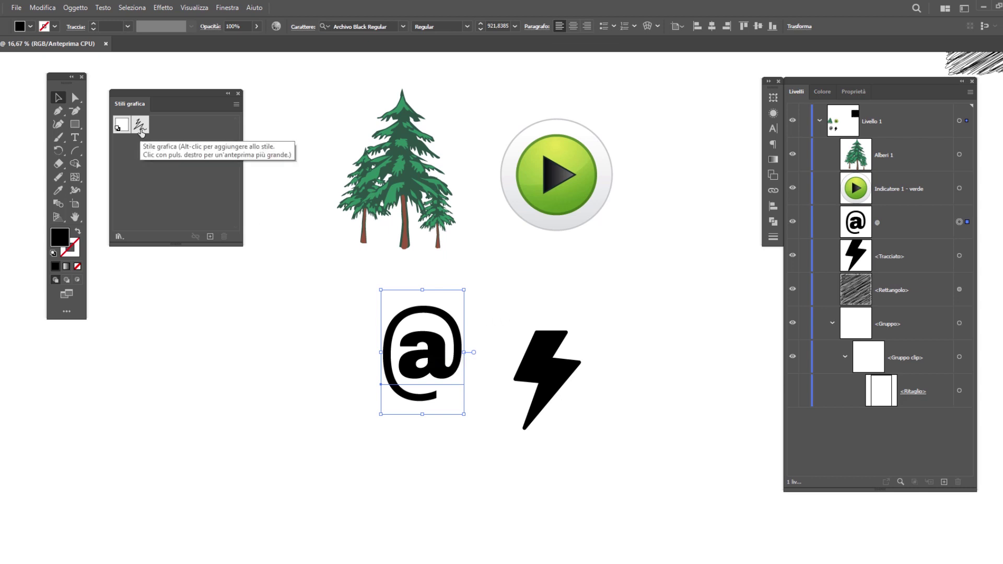
pyautogui.moveTo(557, 381); pyautogui.dragTo(577, 356)
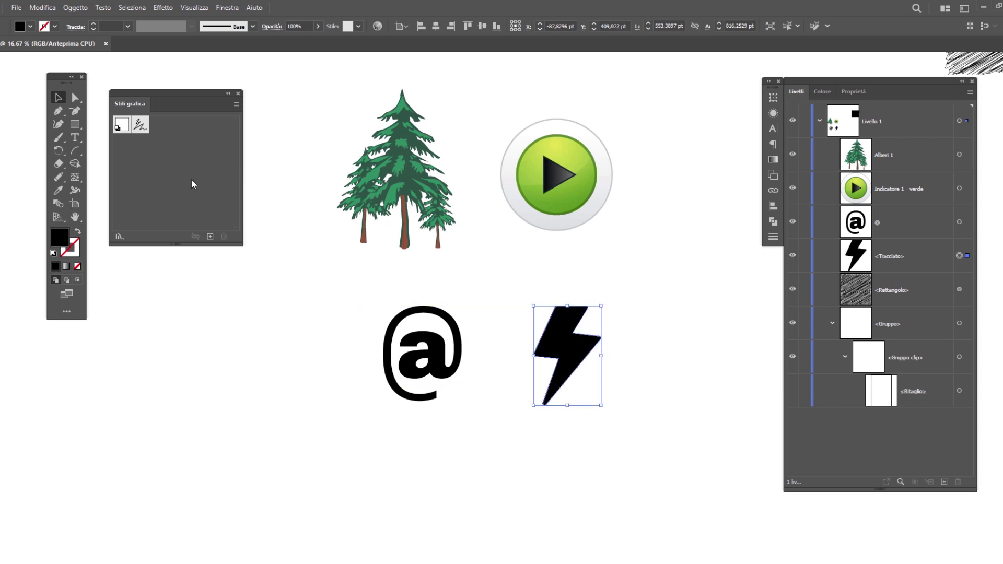
pyautogui.click(140, 130)
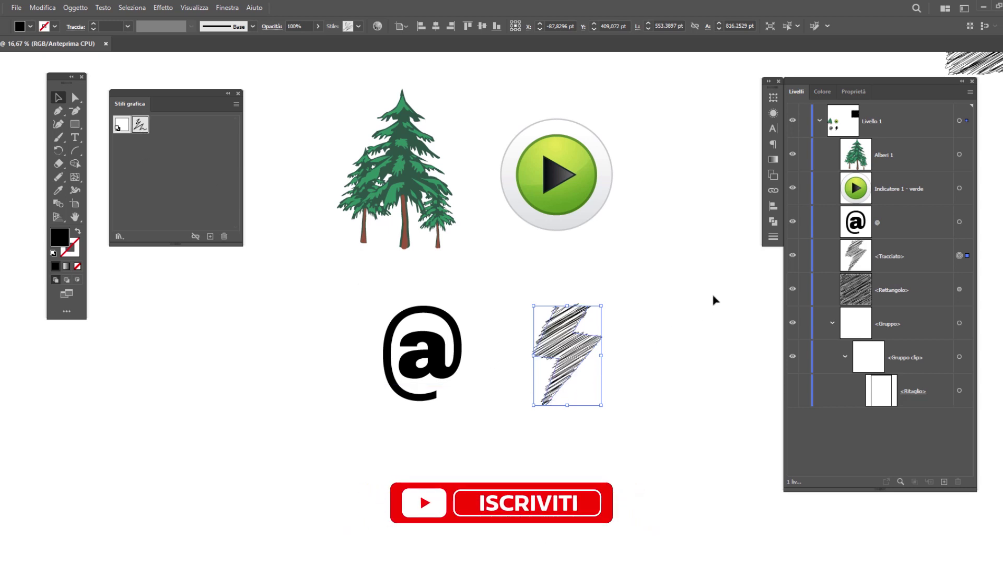
# Edit the lightning bolt's scribble effect to 4 pt stroke width, 2% curvature, 10% curvature variation, 15 pt spacing and 24 pt spacing variation
pyautogui.click(773, 114)
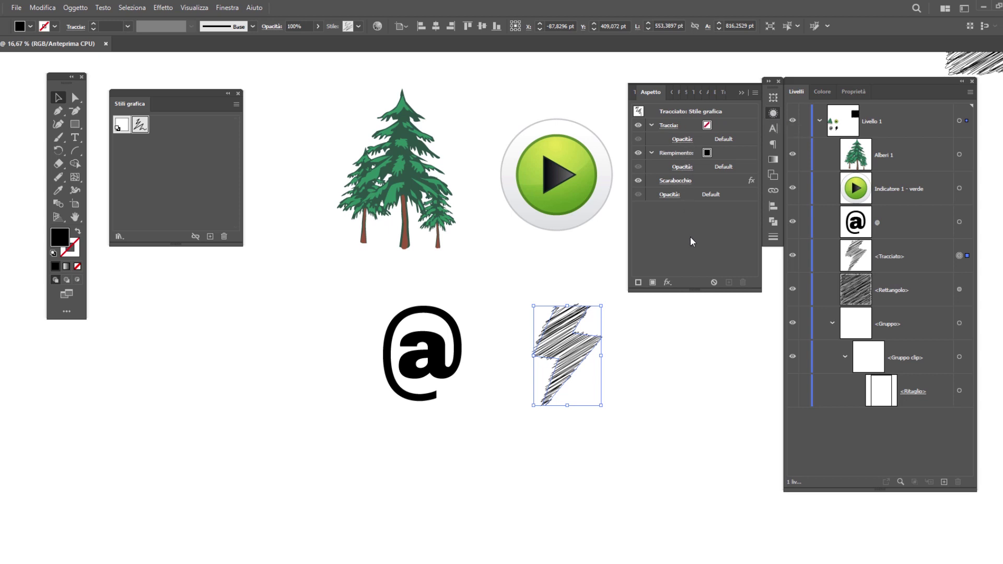
pyautogui.click(676, 181)
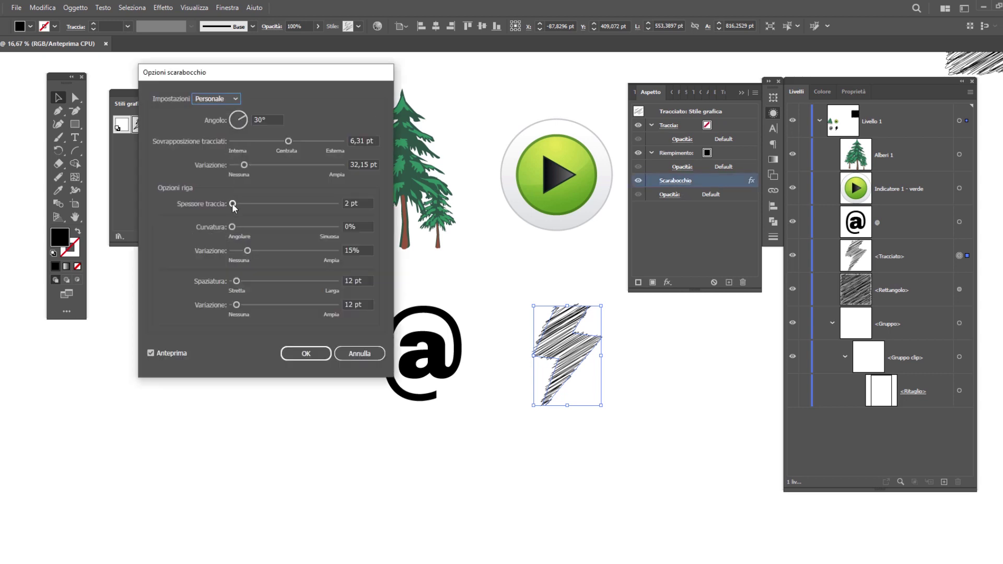
pyautogui.moveTo(233, 204); pyautogui.dragTo(241, 305)
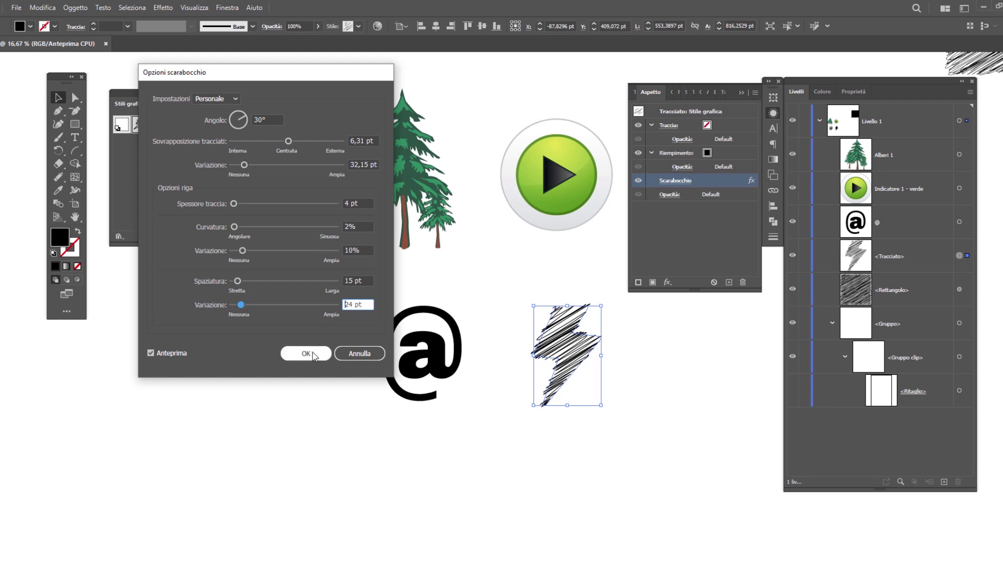
pyautogui.click(313, 356)
# Apply the saved scribble graphic style to the green play button symbol
pyautogui.click(570, 176)
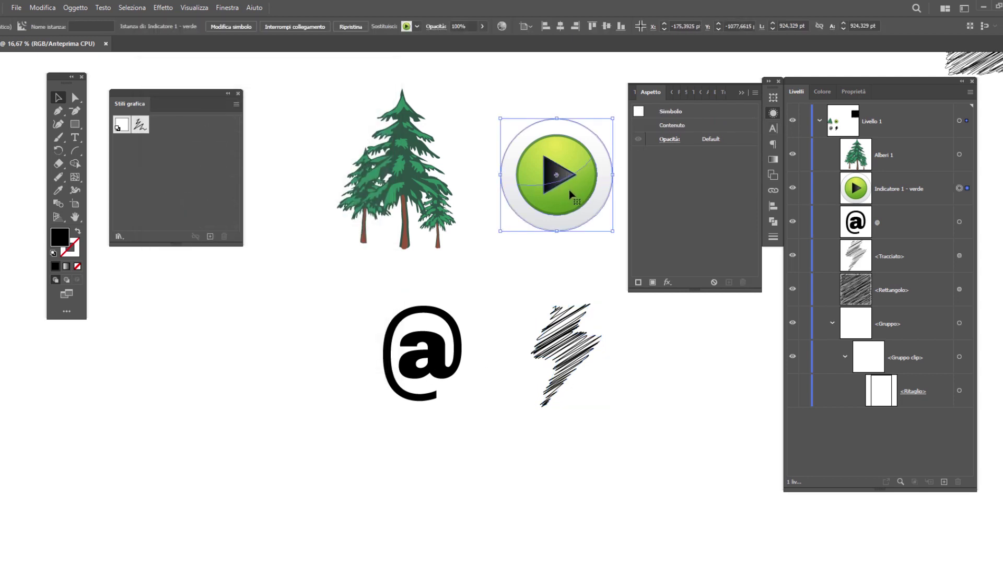
pyautogui.click(139, 127)
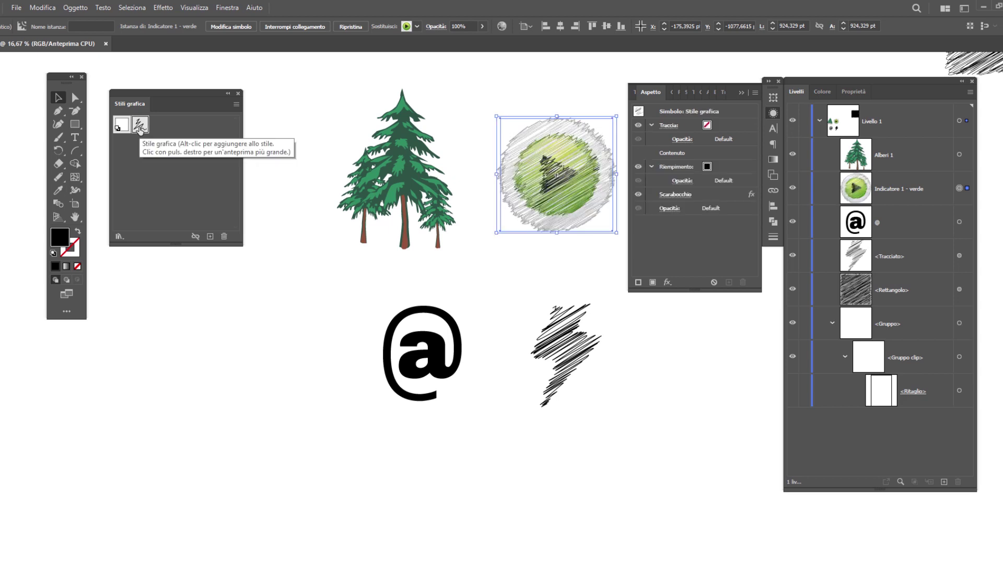
# Edit the play button's scribble effect to 0 pt path overlap, 2 pt stroke width, 1% curvature, 8% curvature variation and 6 pt spacing
pyautogui.click(693, 199)
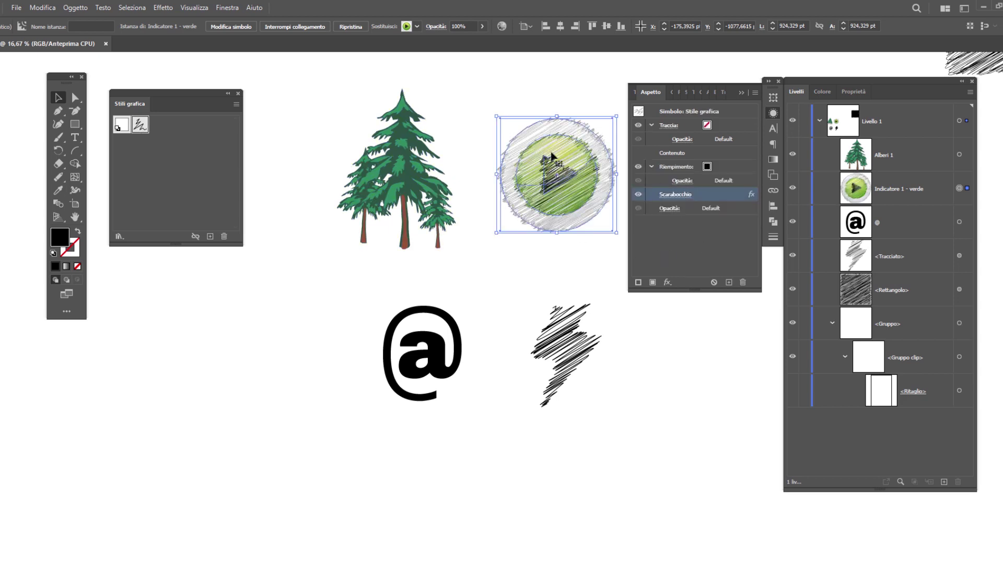
pyautogui.click(664, 194)
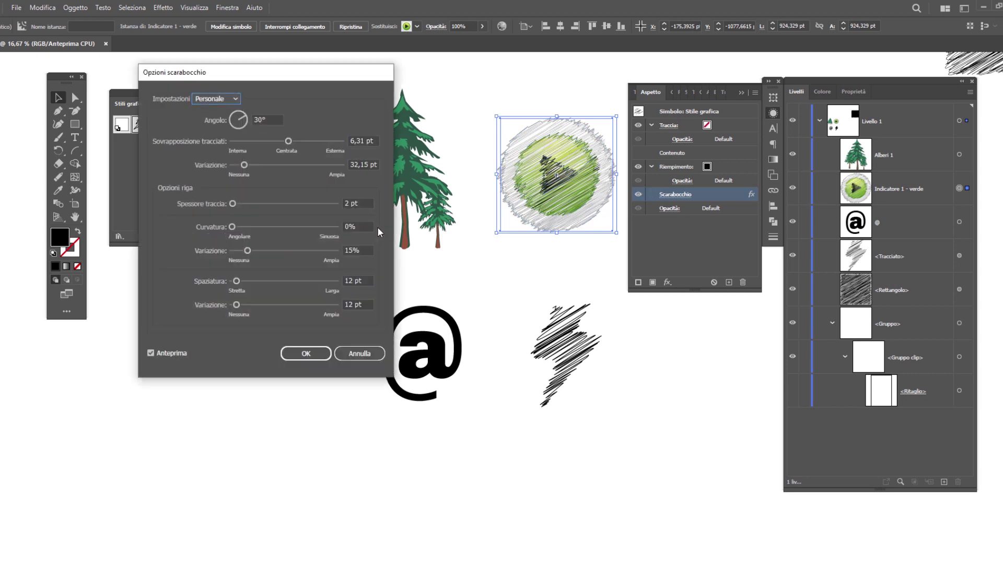
pyautogui.doubleClick(350, 203)
pyautogui.press('Down')
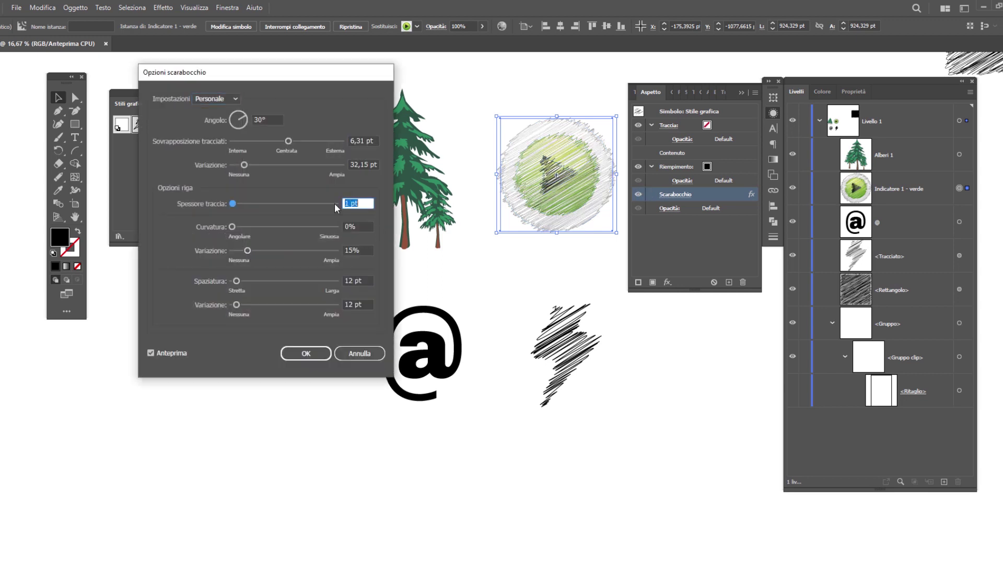
pyautogui.moveTo(289, 141); pyautogui.dragTo(286, 141)
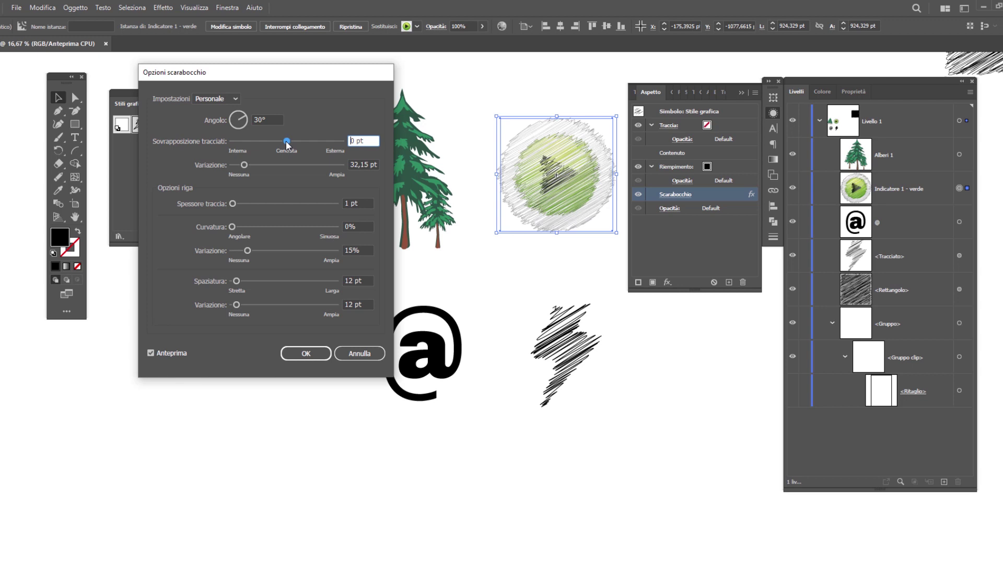
pyautogui.click(232, 227)
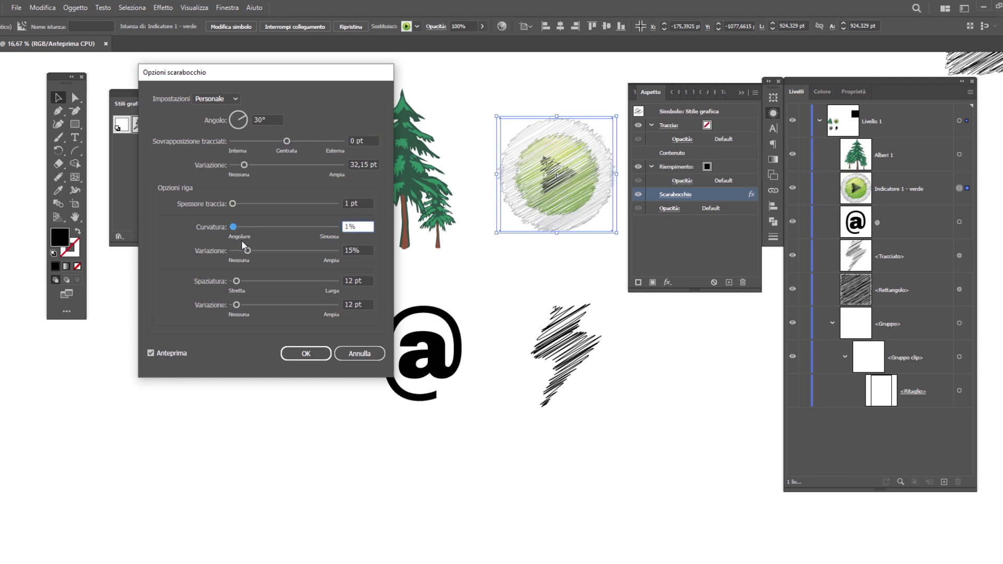
pyautogui.click(233, 204)
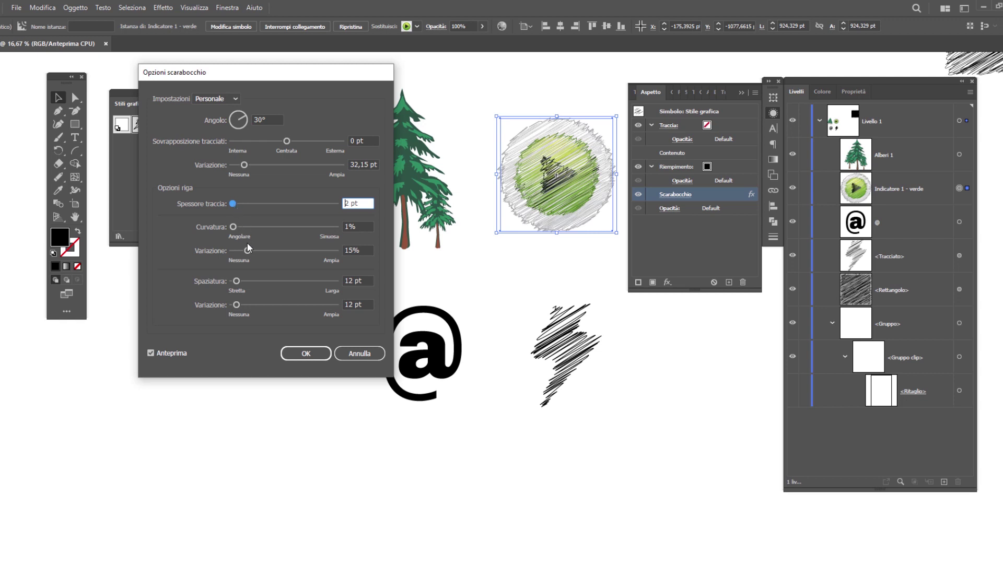
pyautogui.moveTo(247, 245); pyautogui.dragTo(240, 248)
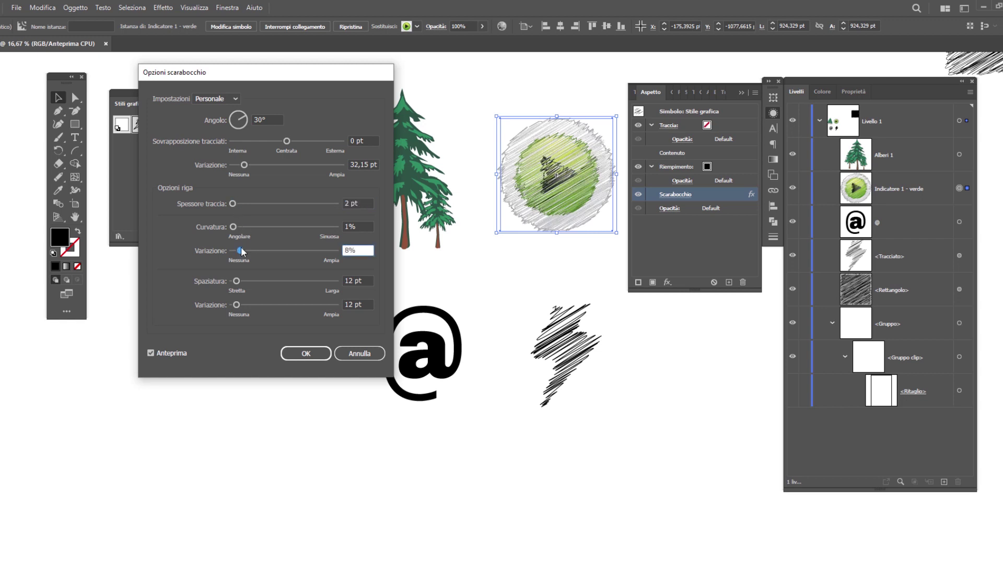
pyautogui.click(235, 282)
pyautogui.moveTo(234, 284); pyautogui.dragTo(232, 285)
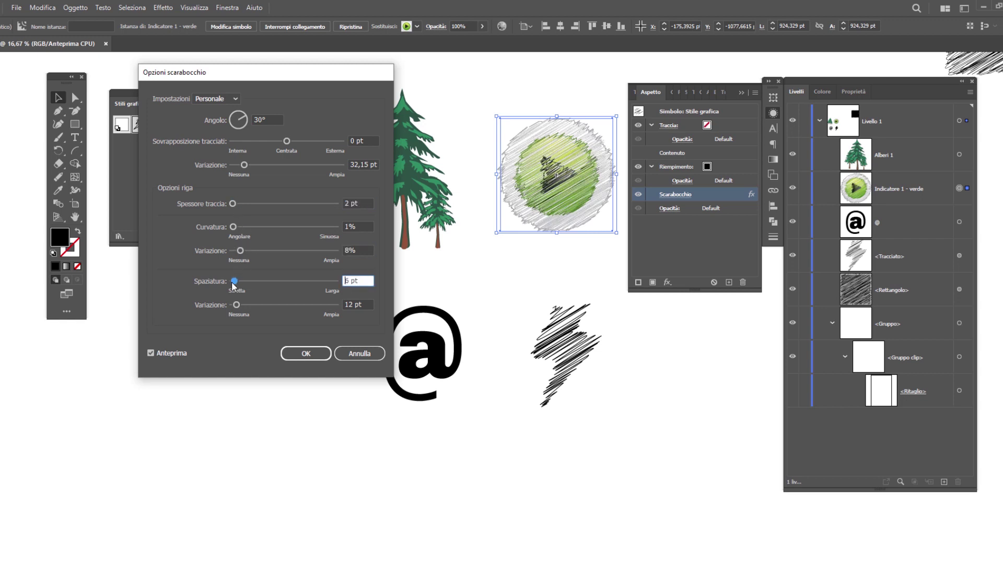
pyautogui.click(236, 306)
pyautogui.click(309, 354)
# Apply the saved scribble style to the trees and set its overlap to -28 pt, overlap variation to 25 pt and curvature variation to 9%
pyautogui.click(390, 181)
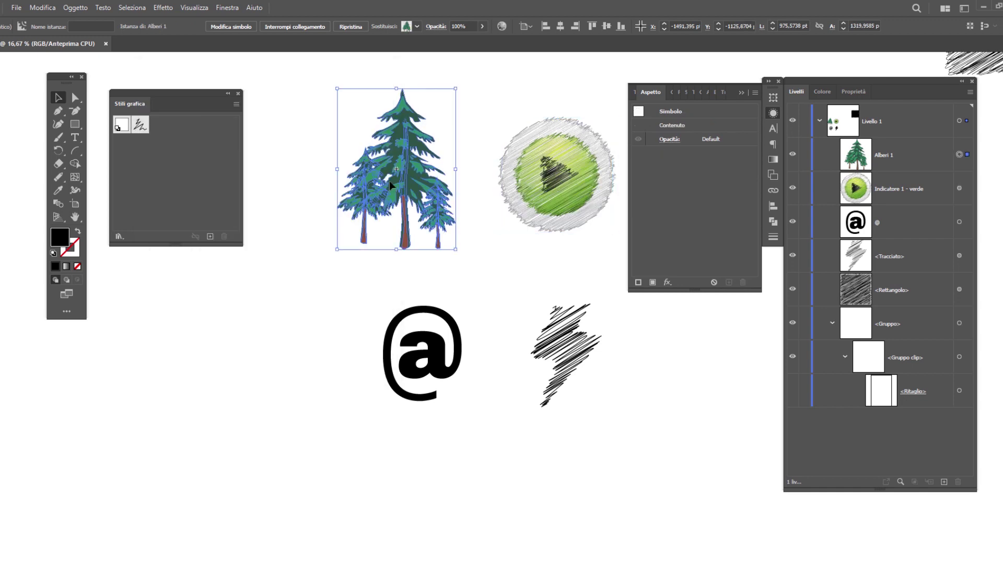
pyautogui.click(140, 124)
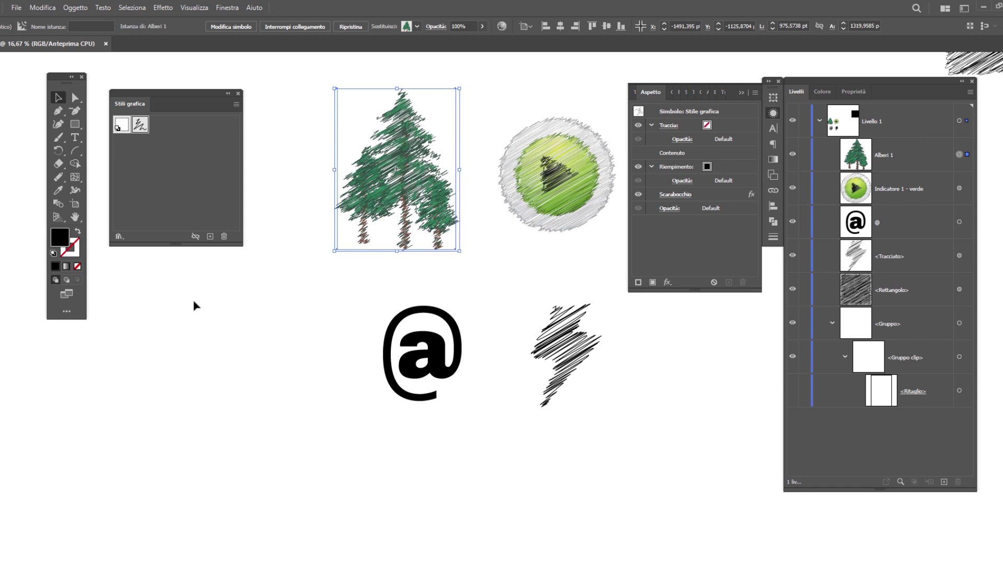
pyautogui.click(681, 194)
pyautogui.moveTo(248, 78); pyautogui.dragTo(630, 83)
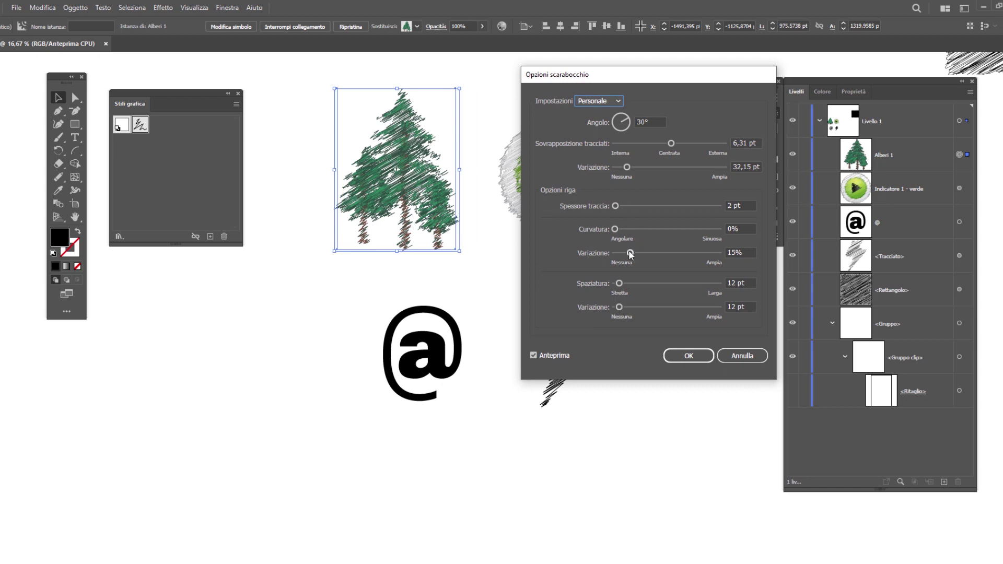
pyautogui.moveTo(630, 254); pyautogui.dragTo(623, 254)
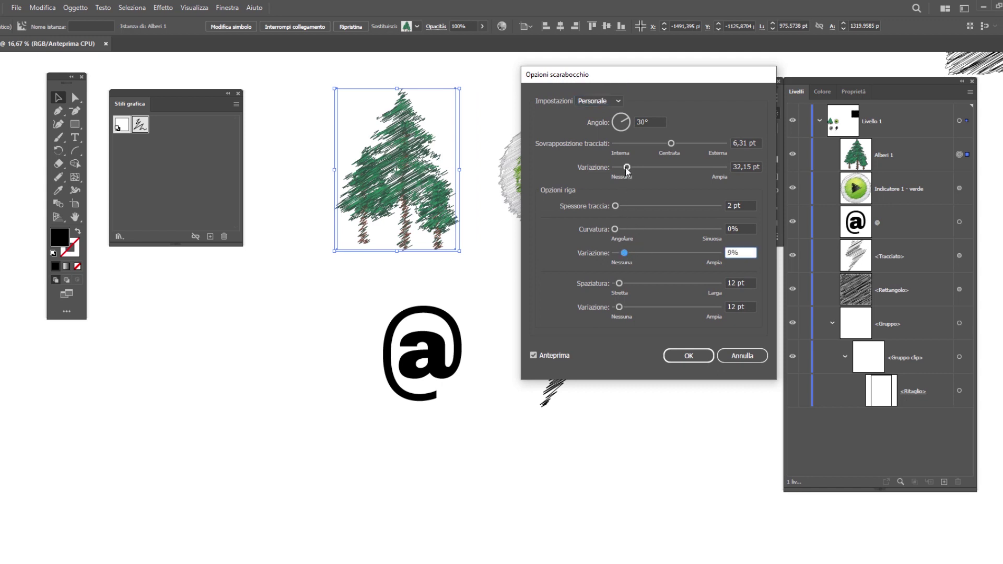
pyautogui.moveTo(627, 168); pyautogui.dragTo(621, 166)
pyautogui.moveTo(671, 144); pyautogui.dragTo(662, 147)
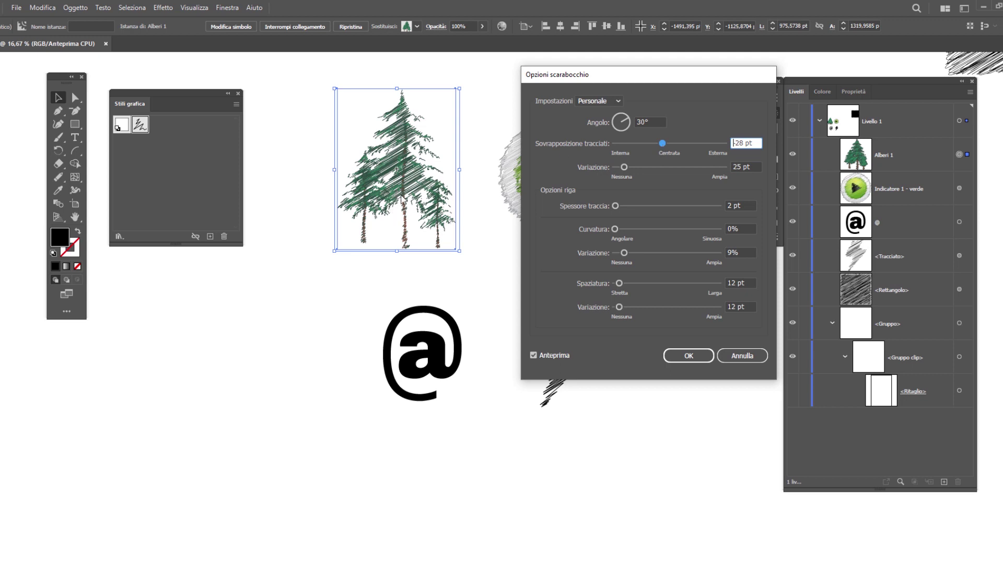
pyautogui.click(706, 360)
pyautogui.click(446, 372)
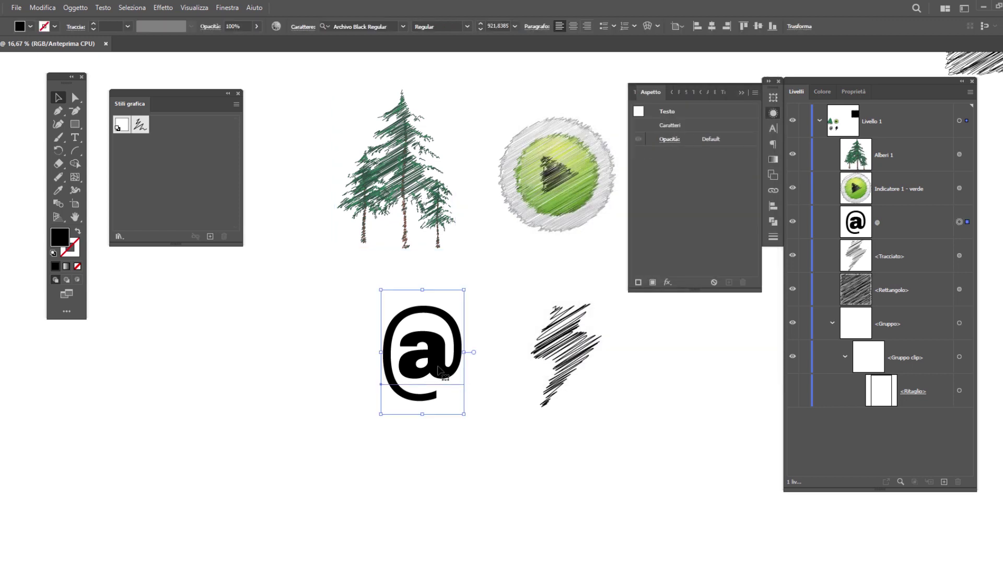
pyautogui.click(140, 125)
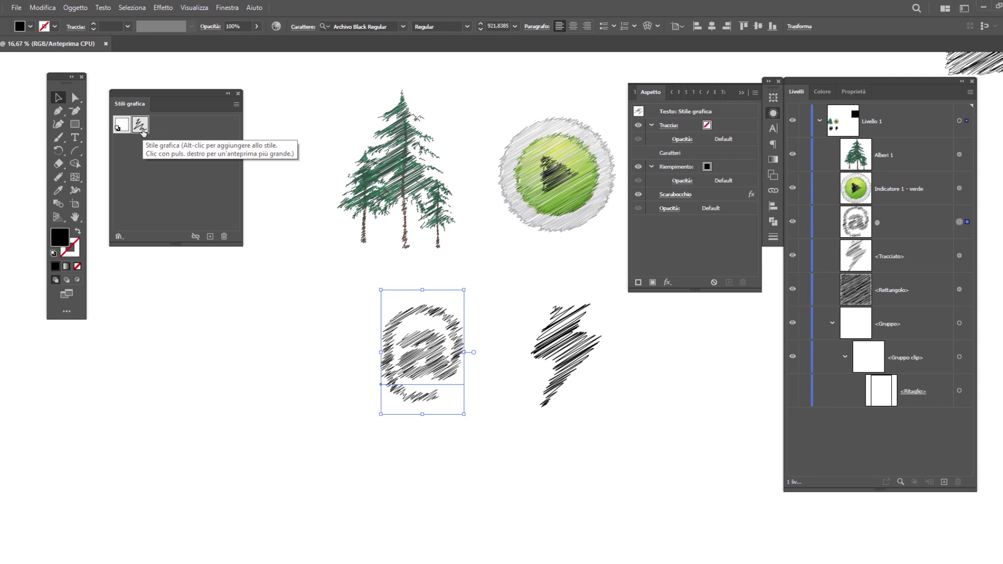
pyautogui.doubleClick(456, 377)
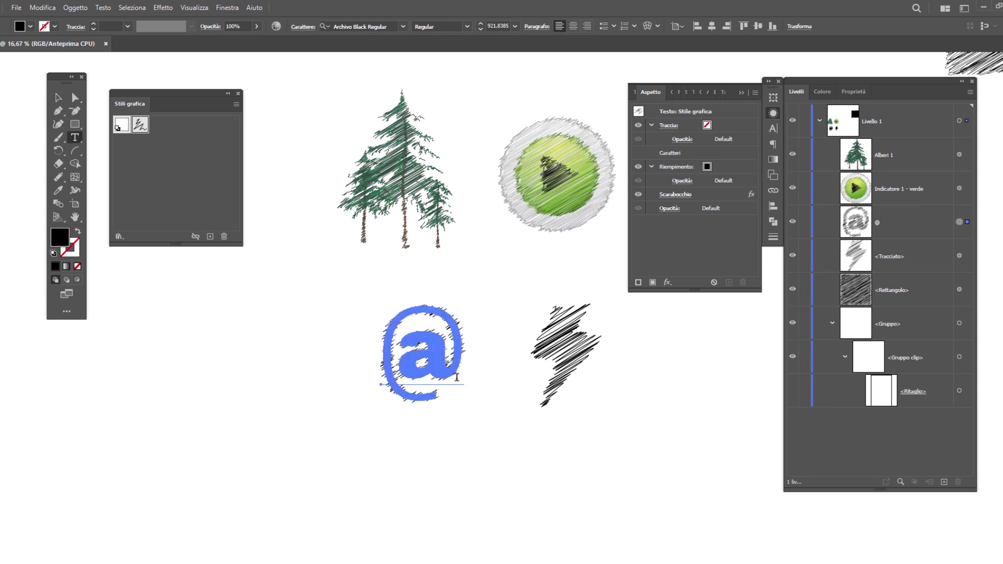
pyautogui.click(457, 377)
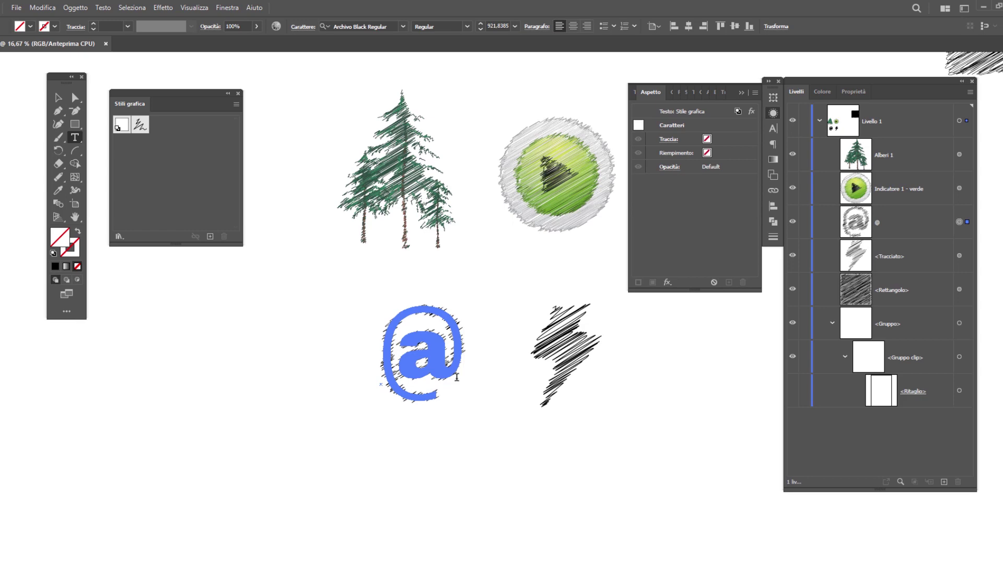
pyautogui.write('srf')
pyautogui.click(58, 98)
pyautogui.moveTo(442, 357); pyautogui.dragTo(251, 374)
pyautogui.click(405, 497)
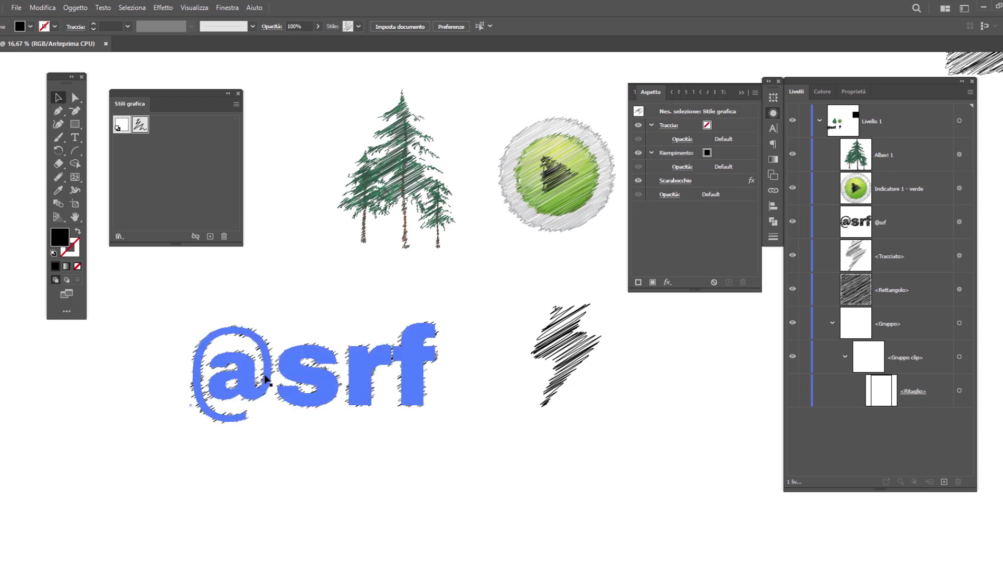
pyautogui.click(365, 389)
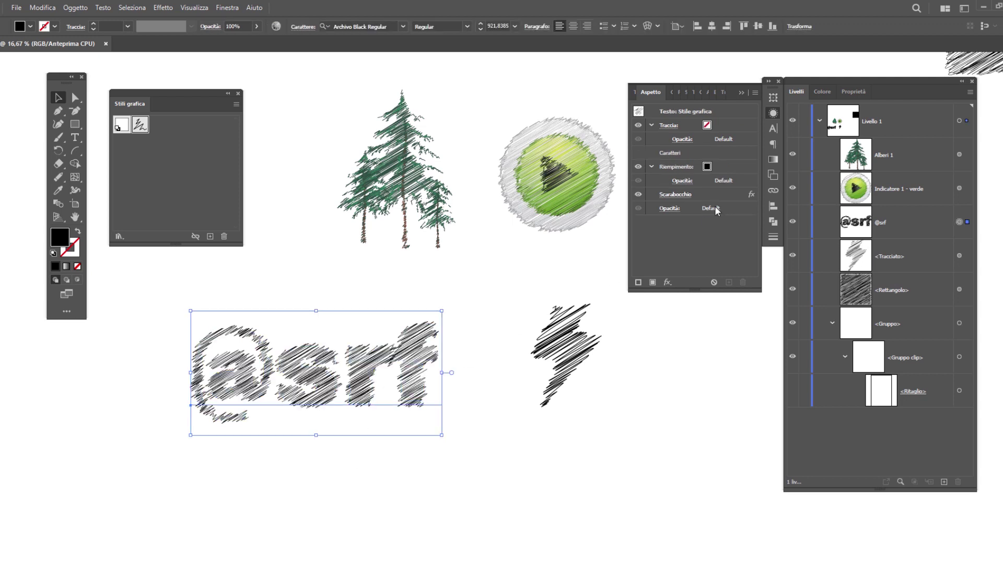
pyautogui.click(683, 195)
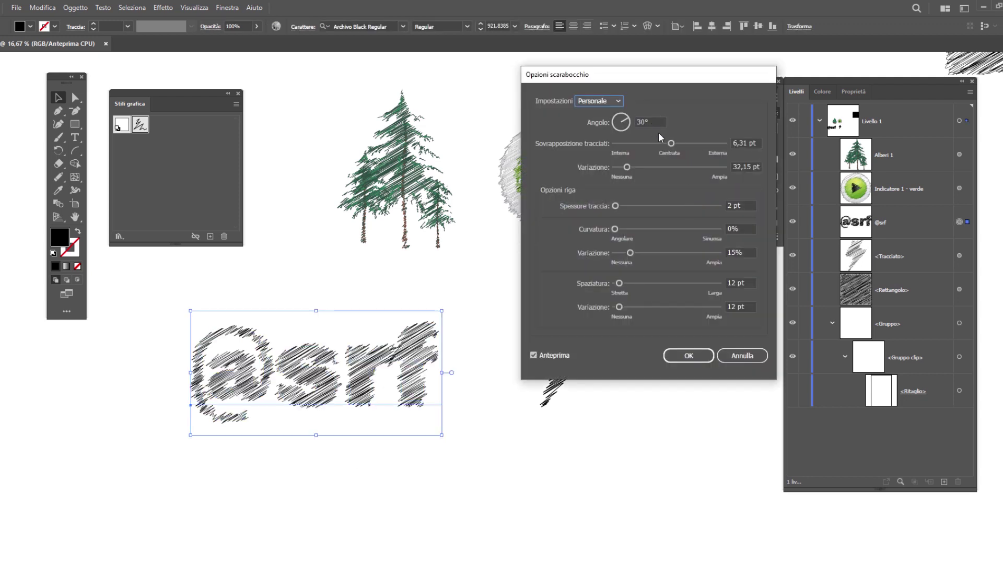
pyautogui.moveTo(672, 144); pyautogui.dragTo(665, 148)
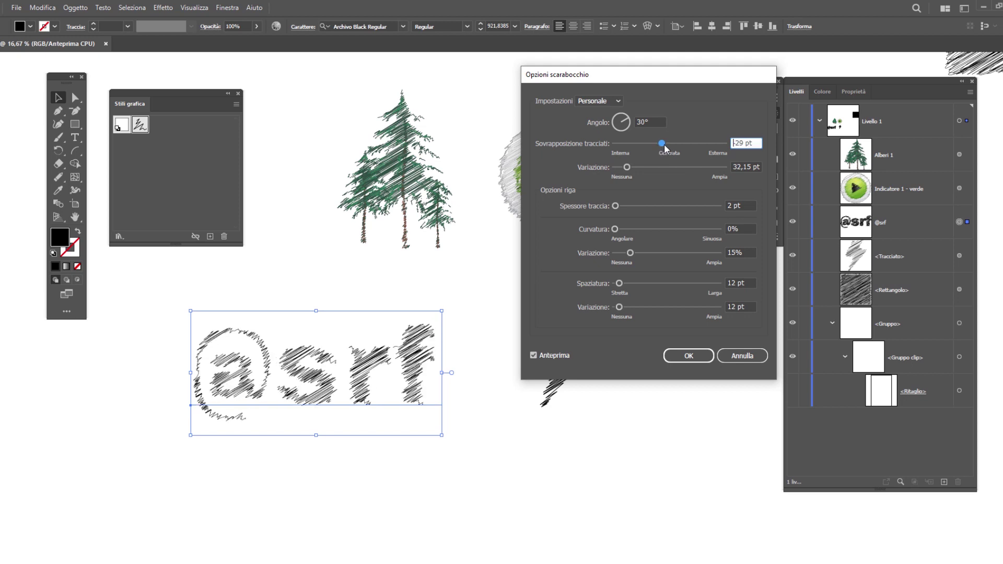
pyautogui.moveTo(619, 306); pyautogui.dragTo(627, 307)
pyautogui.click(688, 356)
pyautogui.click(679, 433)
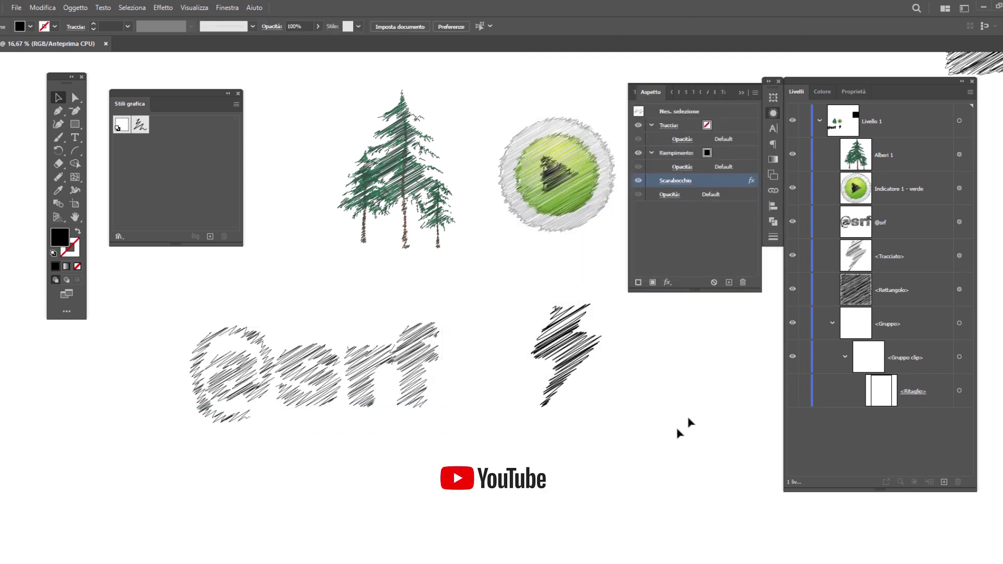